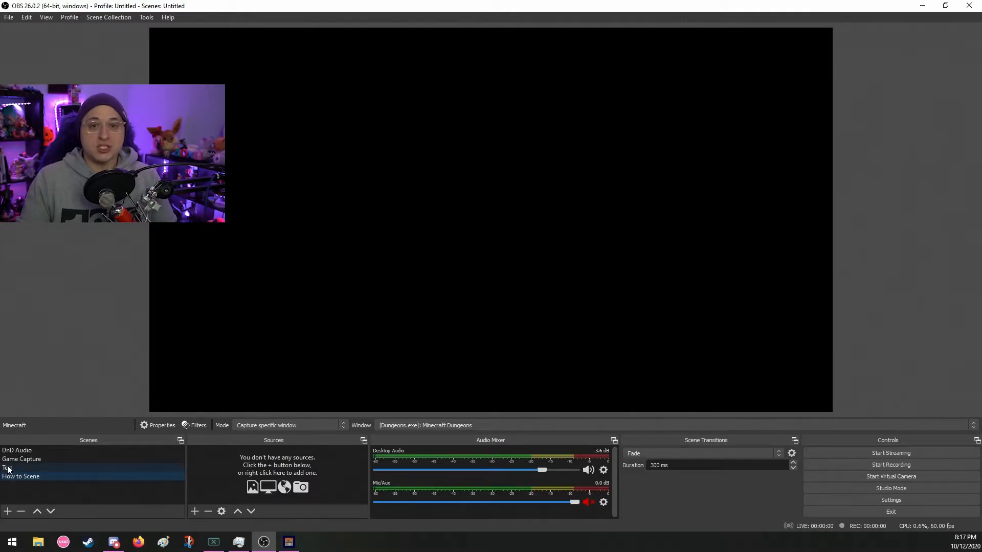
click(14, 468)
click(15, 477)
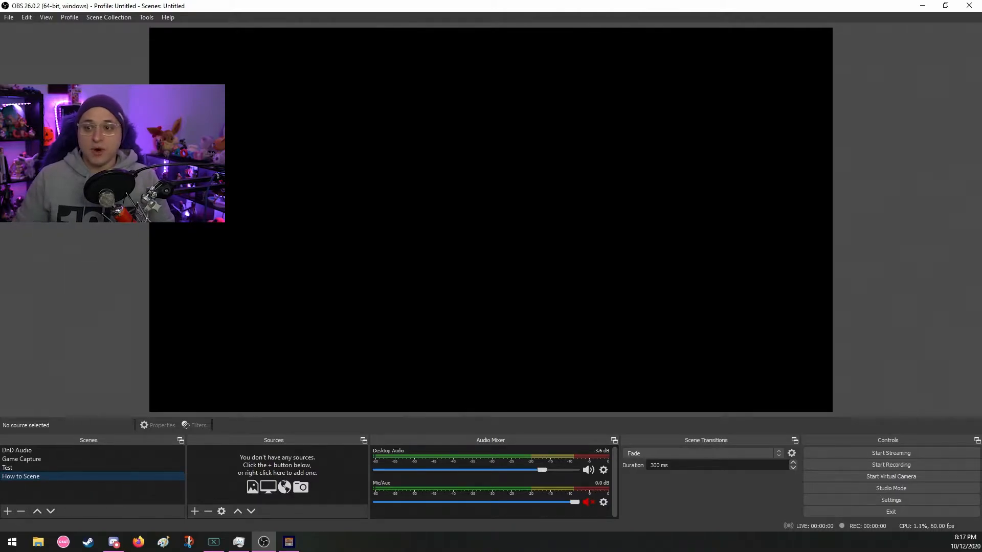
click(7, 511)
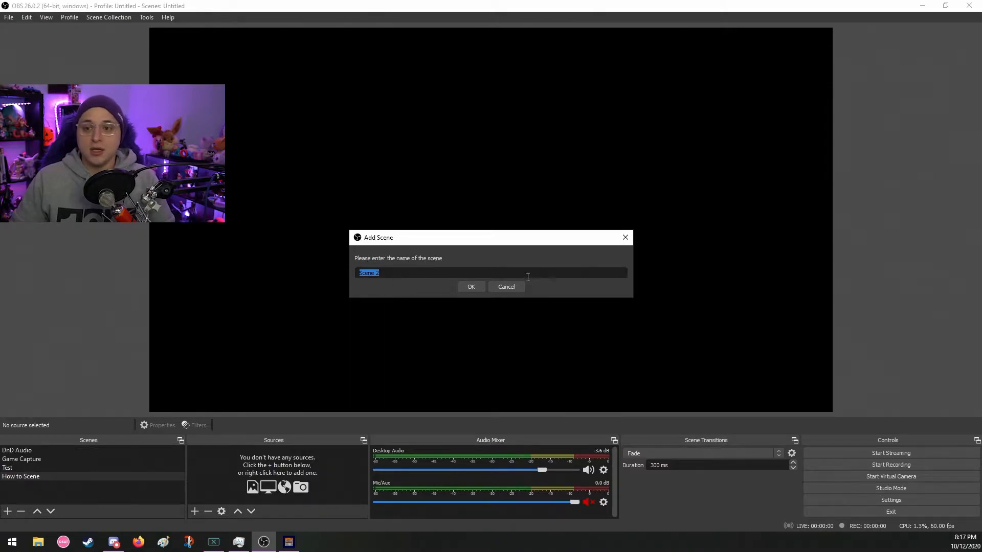
click(515, 291)
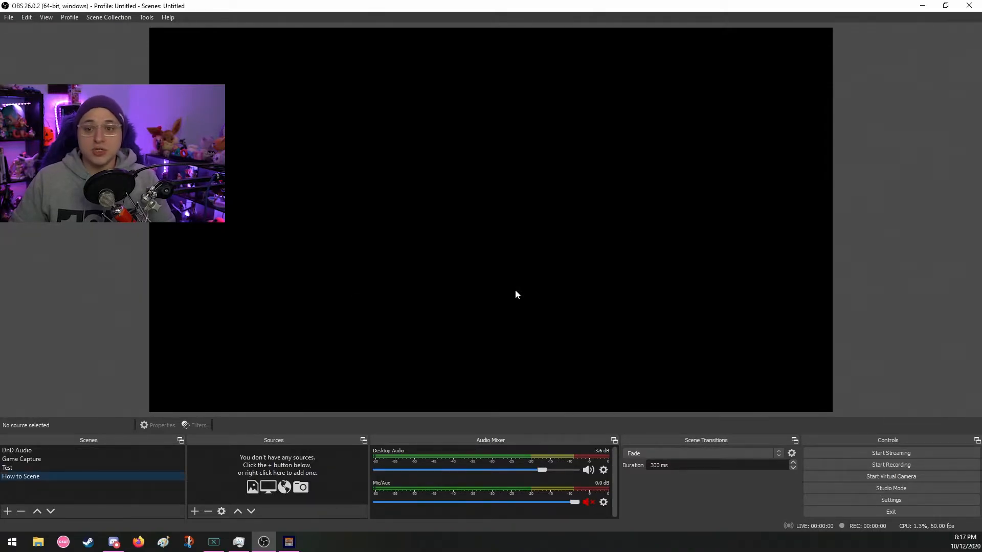
- Add the existing Minecraft game capture source to the How to Scene scene and resize it to fill the canvas
click(195, 512)
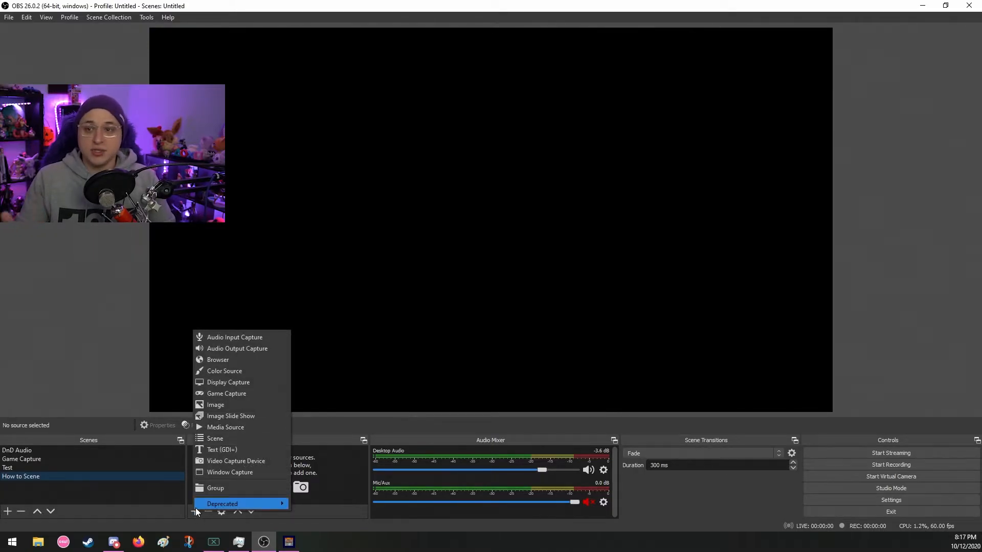
click(230, 397)
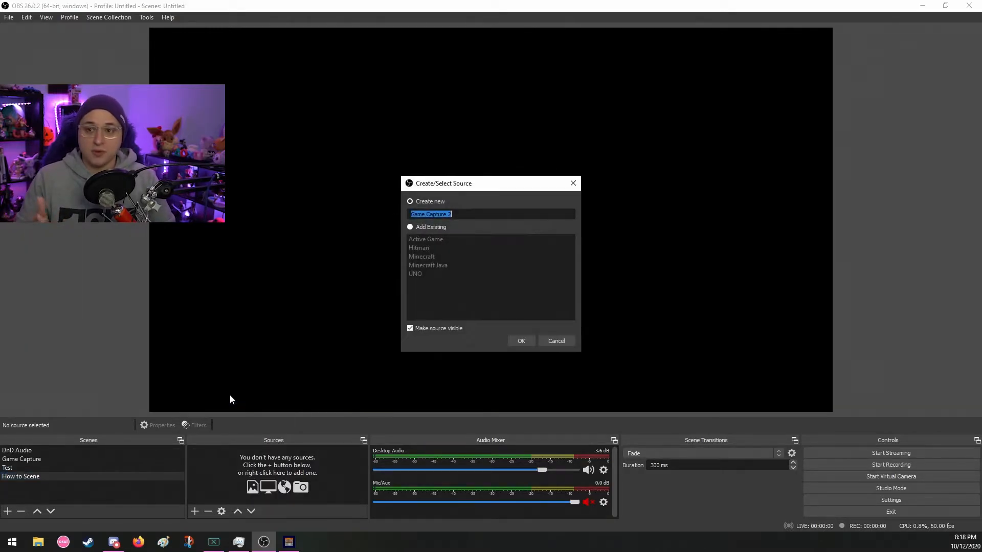
click(410, 227)
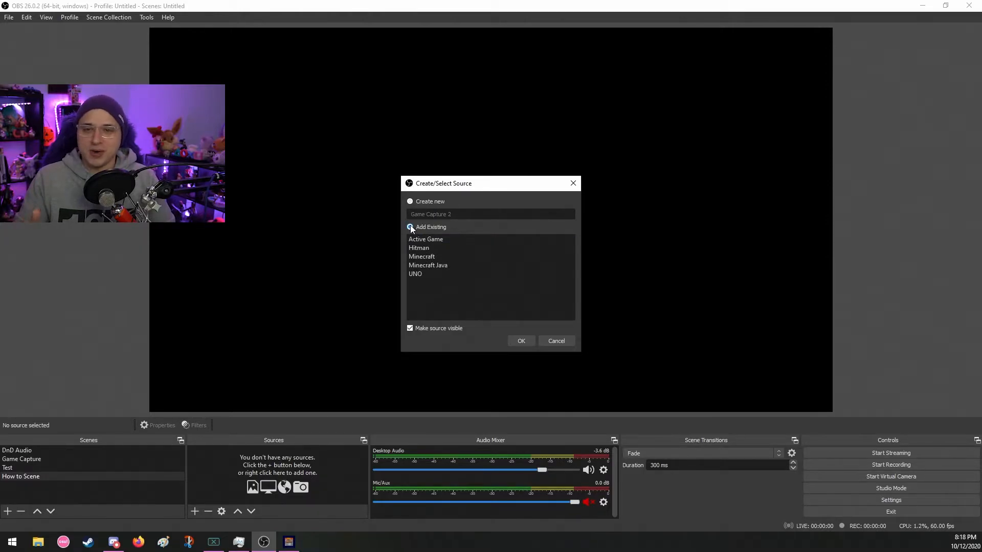
click(432, 257)
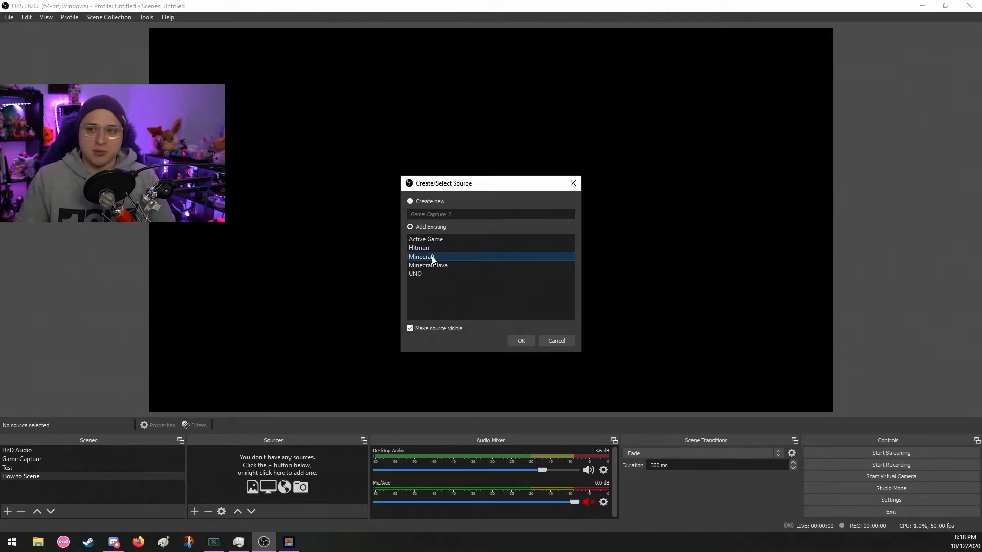
click(523, 341)
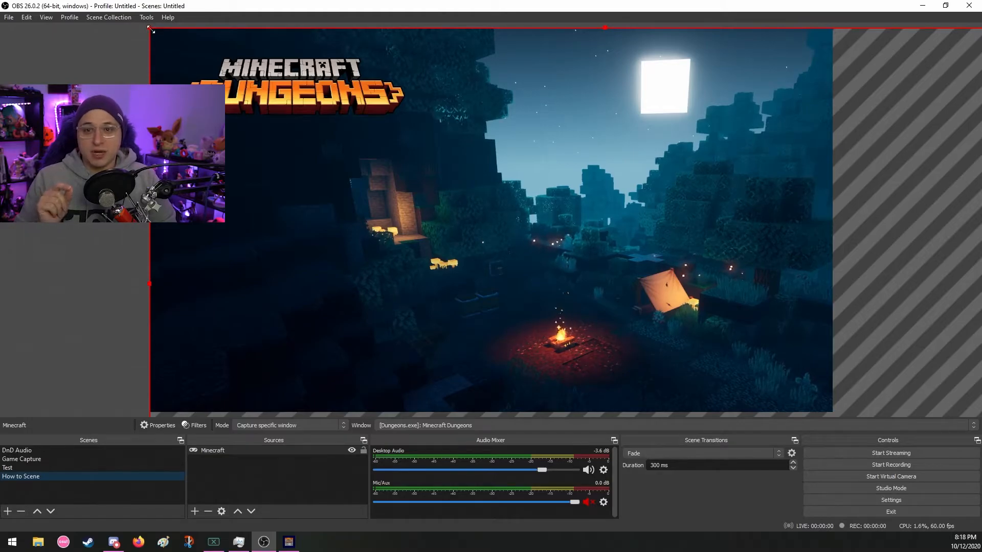
drag(152, 31, 210, 69)
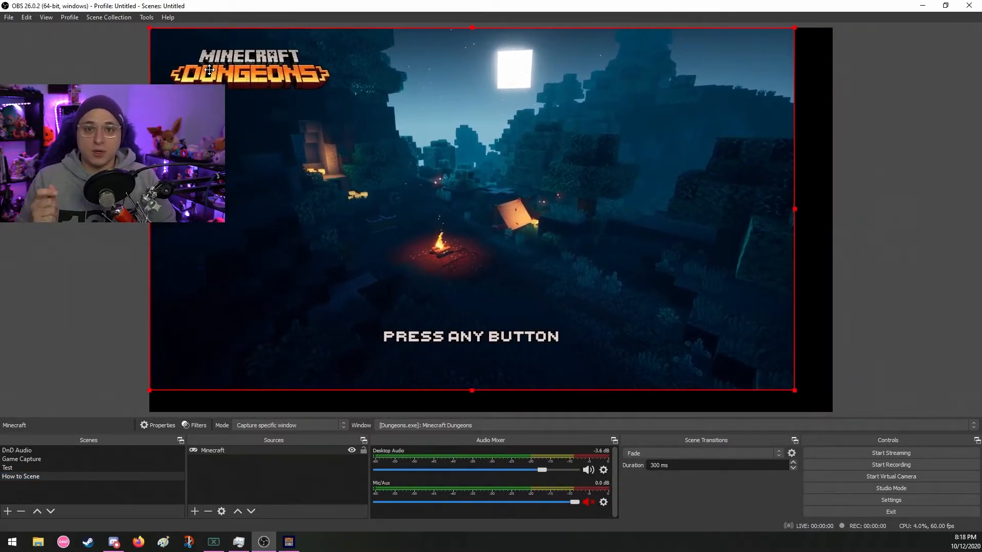
drag(795, 391, 832, 411)
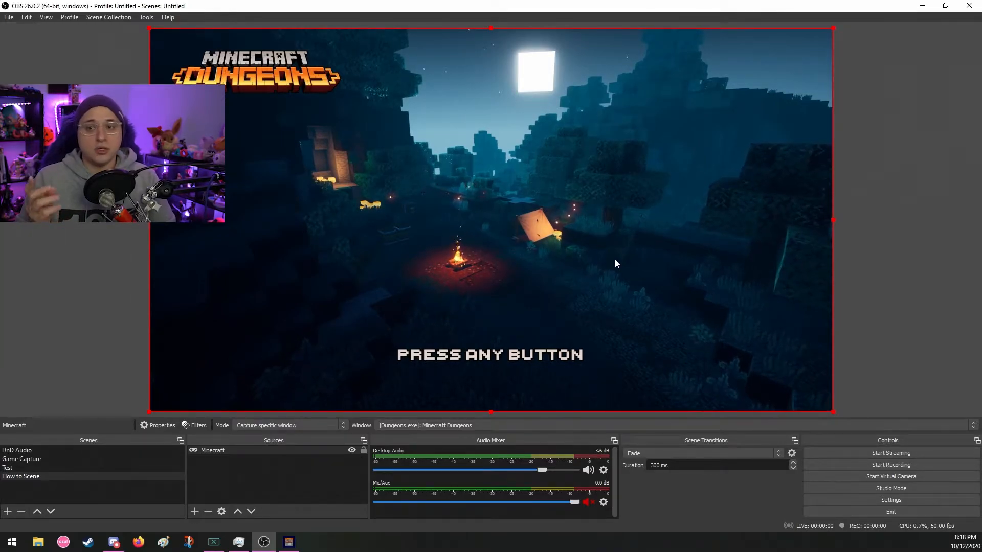
- Review the video settings for canvas resolution, output resolution and frame rate, and close the settings
click(869, 501)
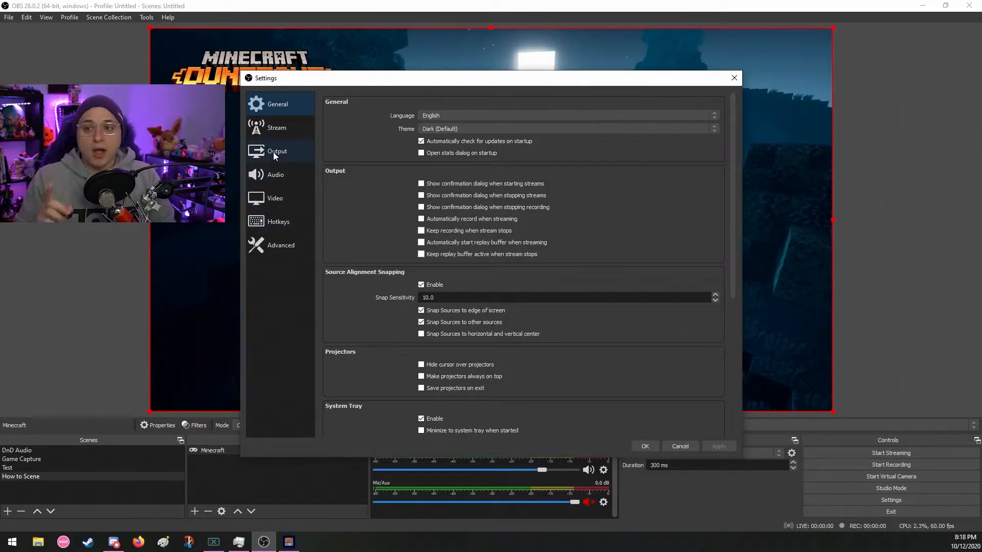
click(277, 198)
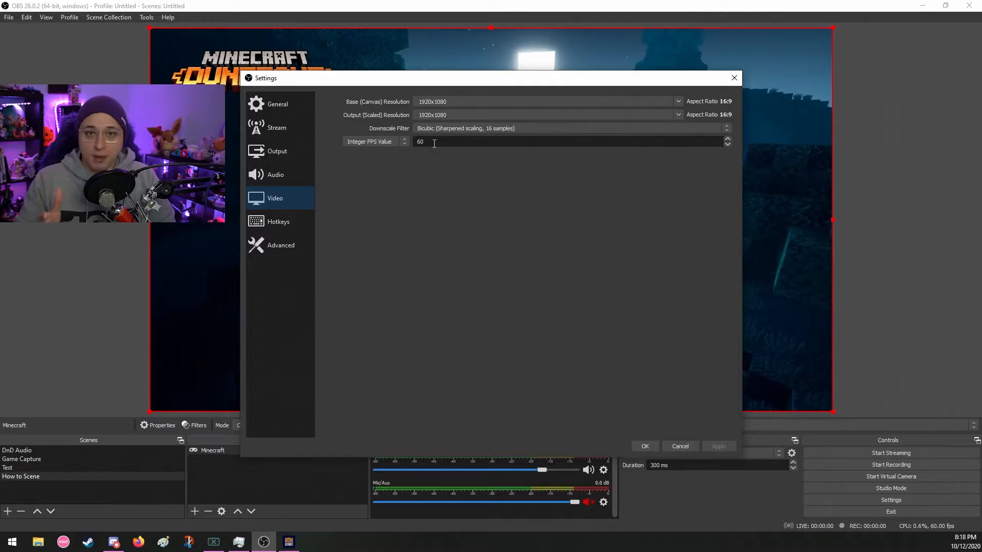
click(645, 447)
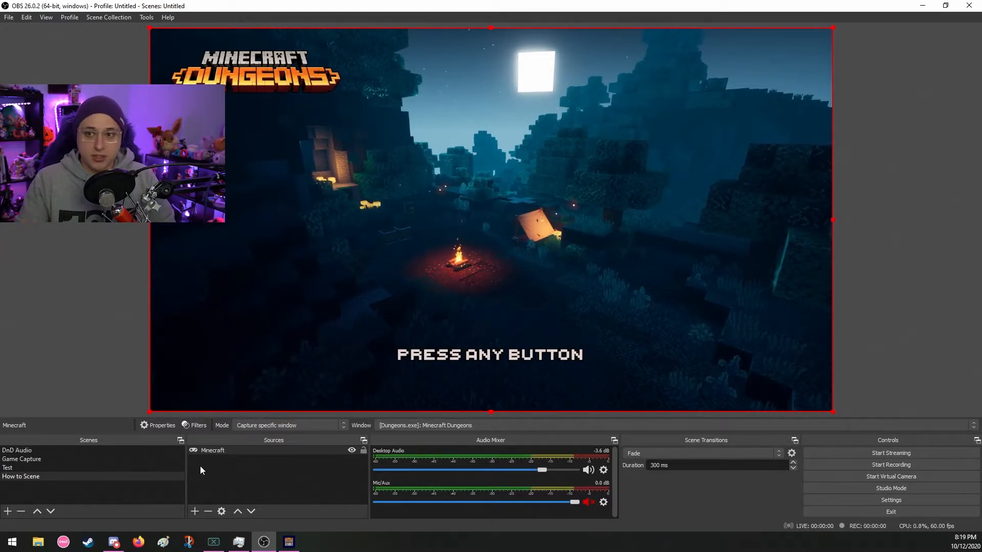
- Add the existing Go Xlr audio input capture source to the How to Scene scene
click(194, 511)
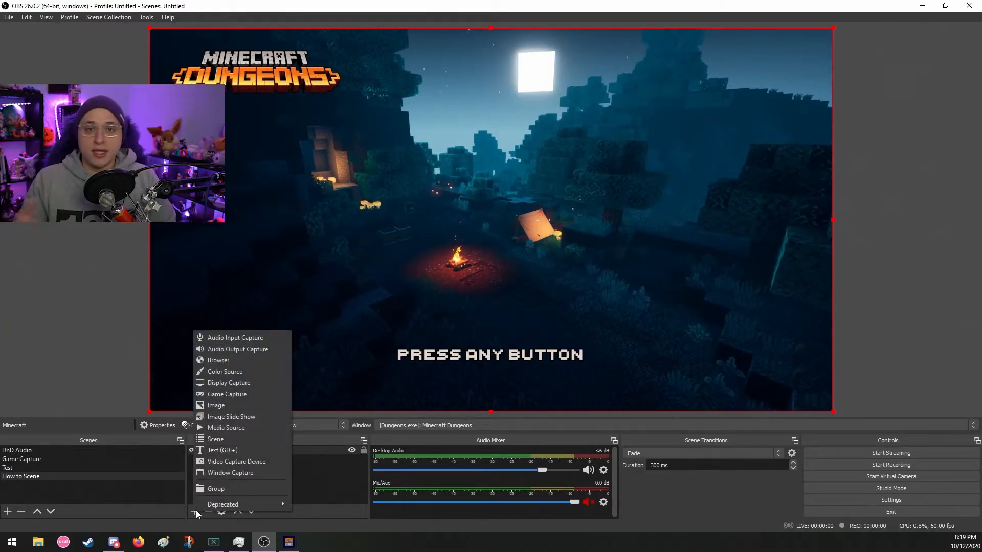
click(231, 339)
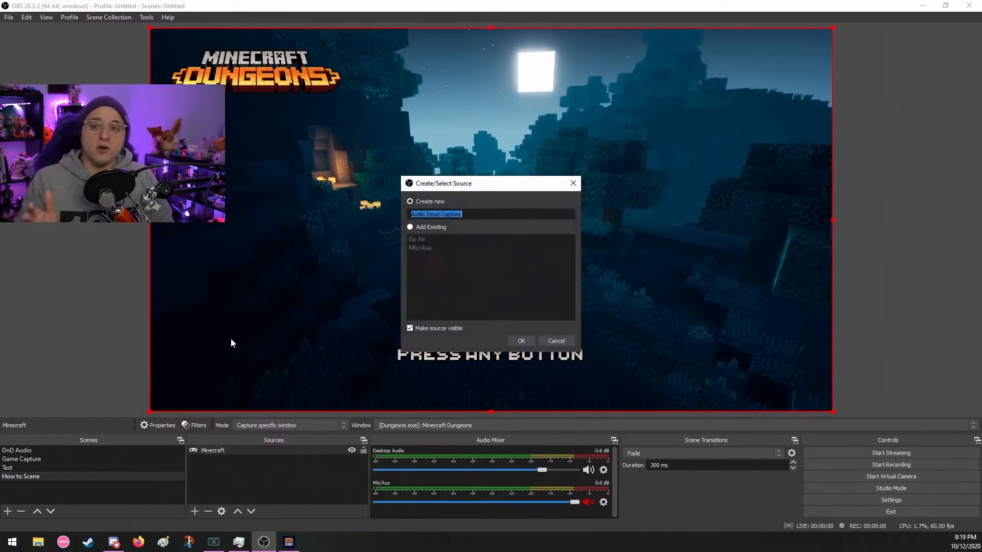
click(428, 226)
click(422, 239)
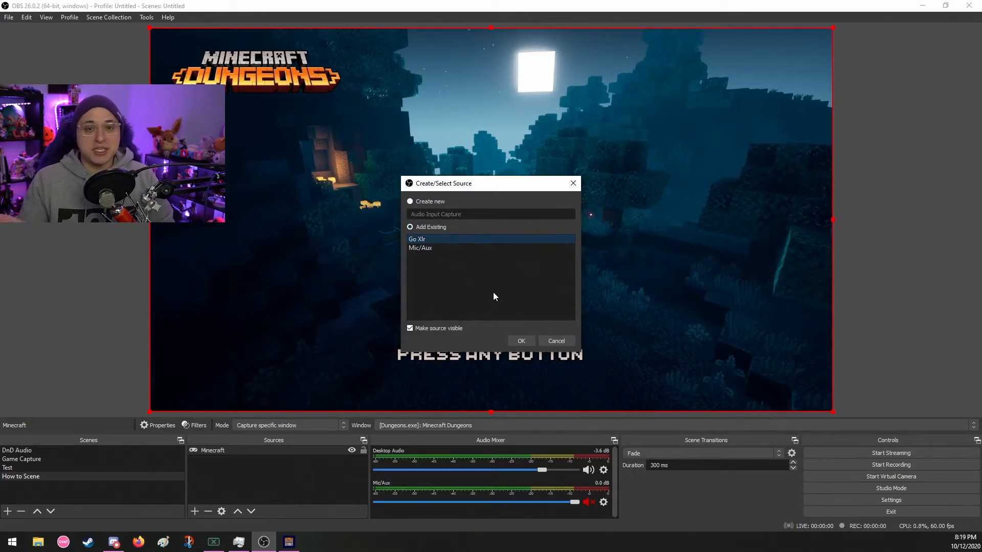
click(517, 340)
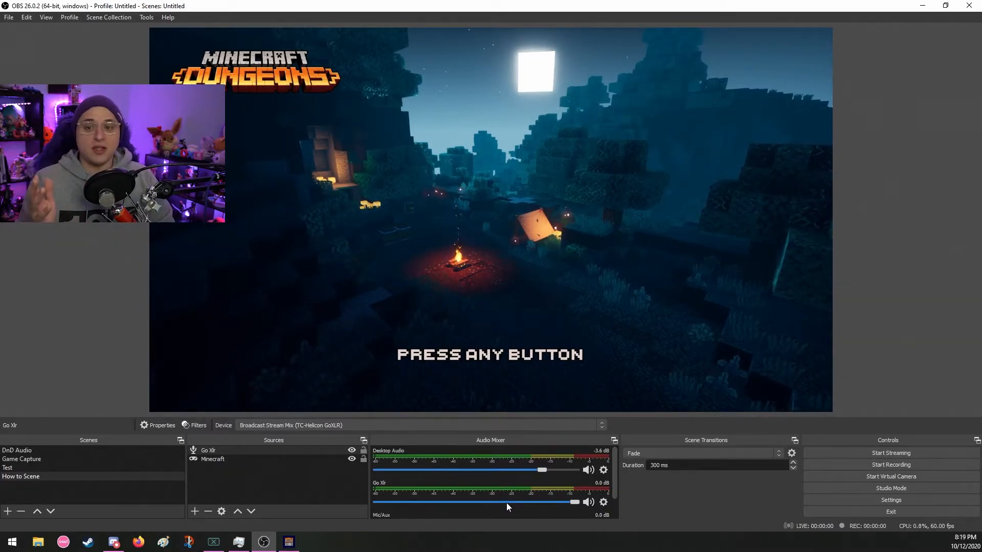
click(194, 512)
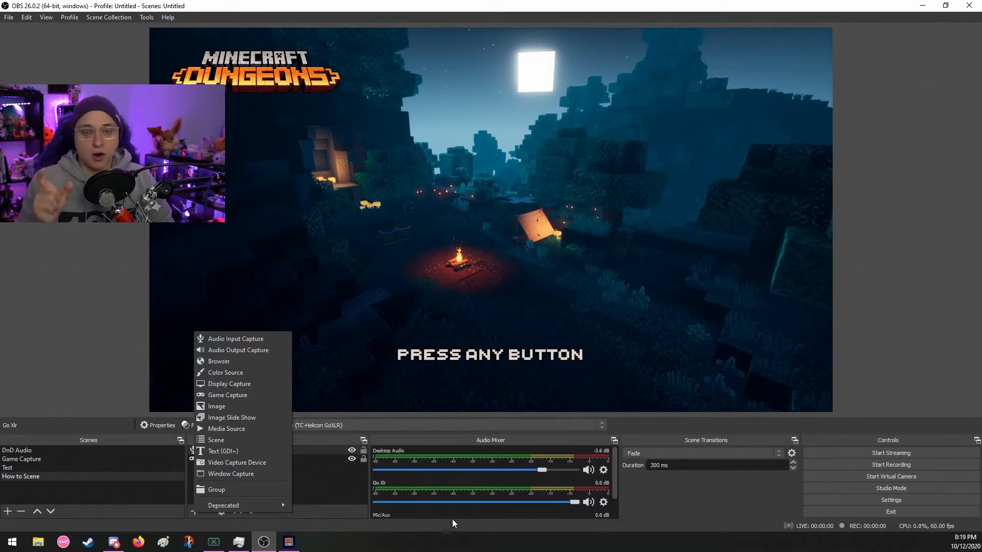
click(669, 502)
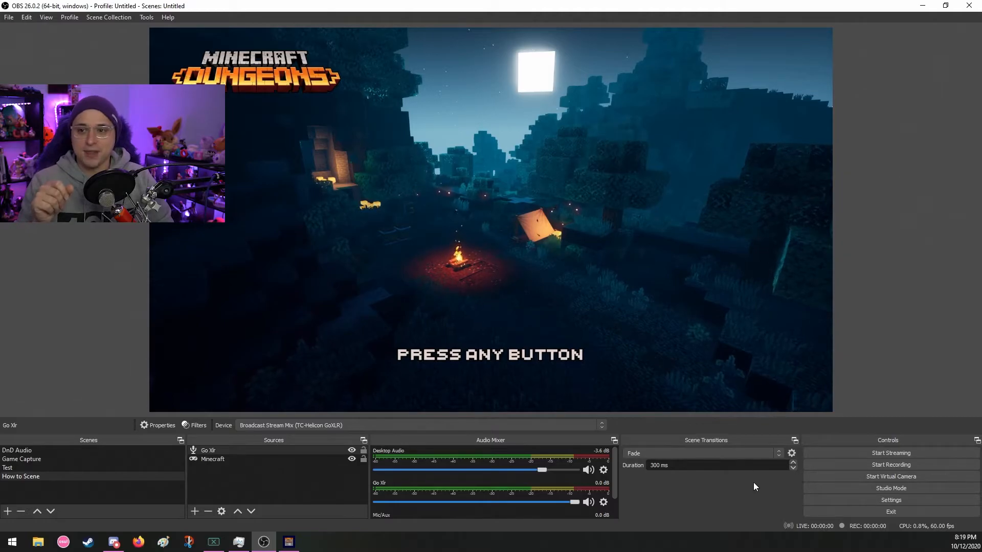
- In the stream settings, try YouTube / YouTube Gaming and Facebook Live as the service, and return it to Twitch
click(830, 501)
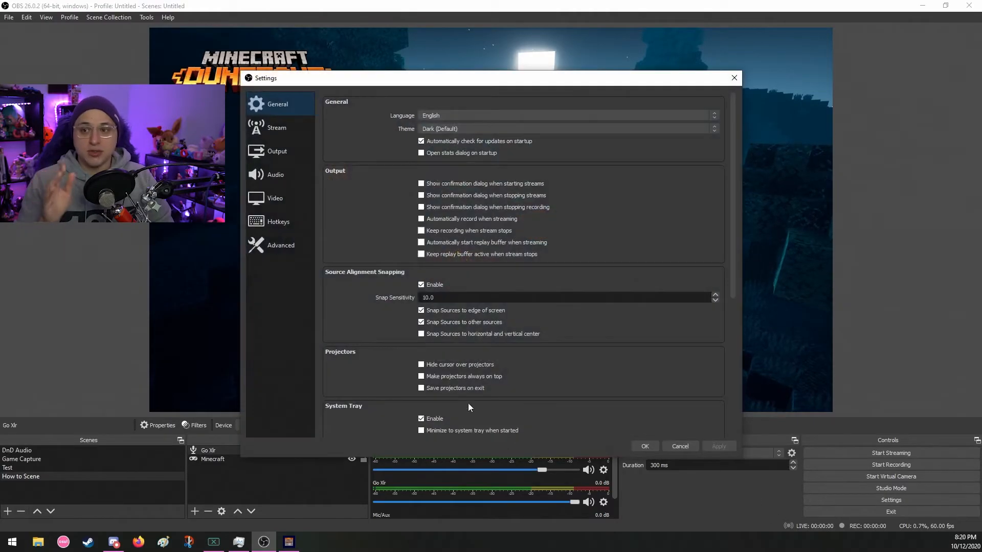
click(282, 130)
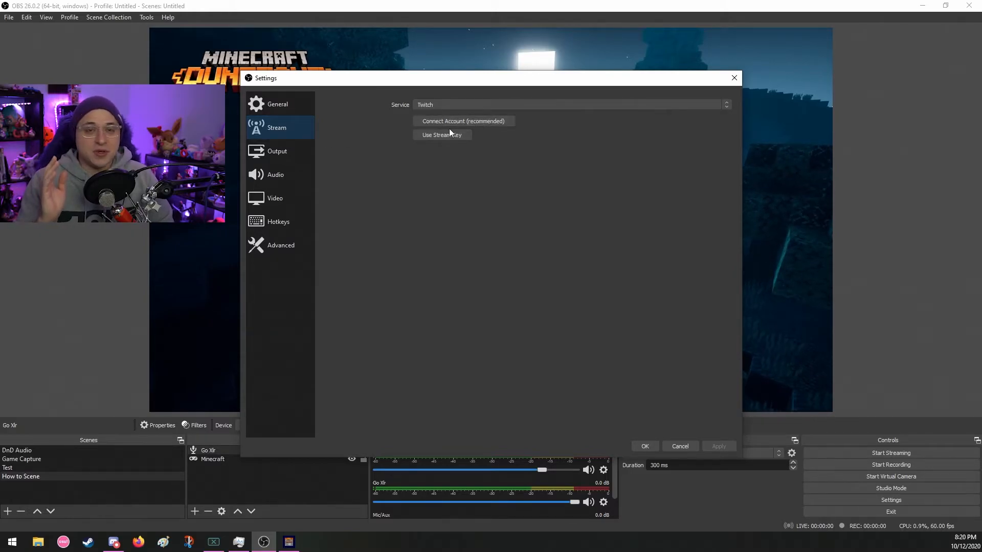
click(459, 104)
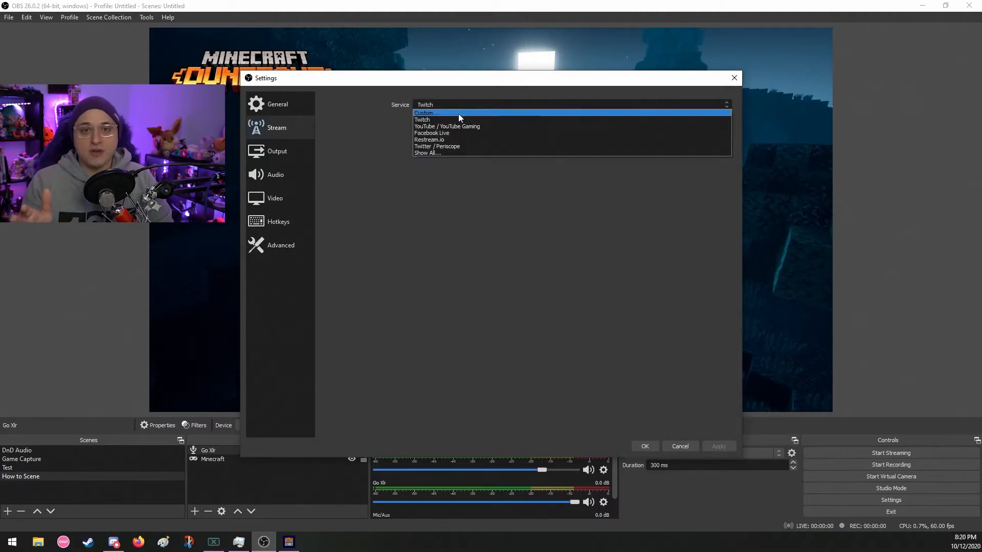
click(459, 127)
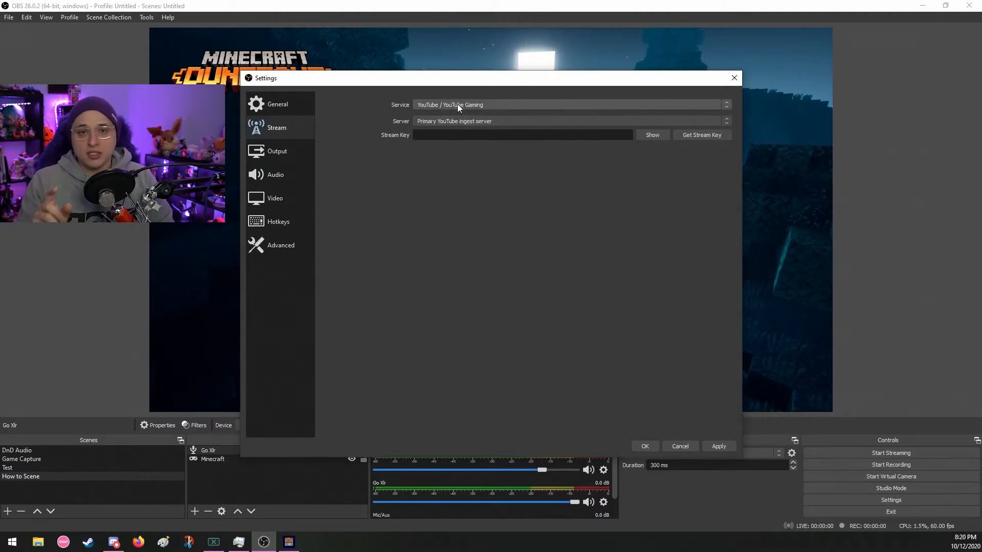
click(458, 104)
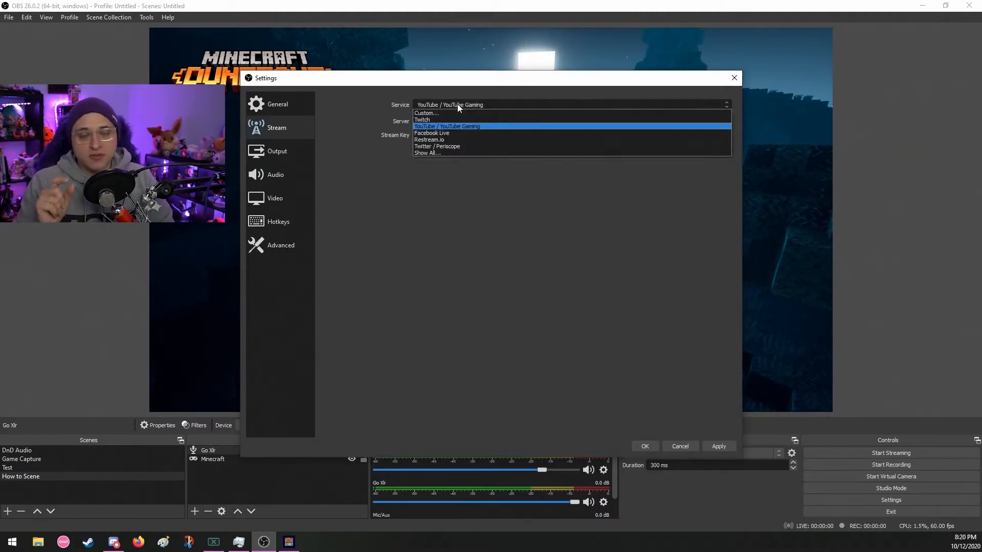
click(441, 133)
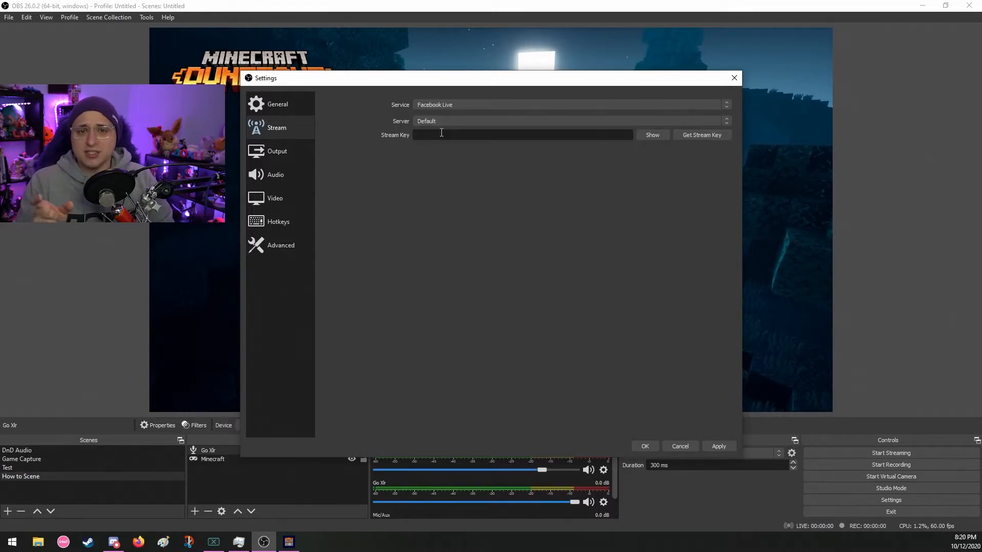
click(460, 102)
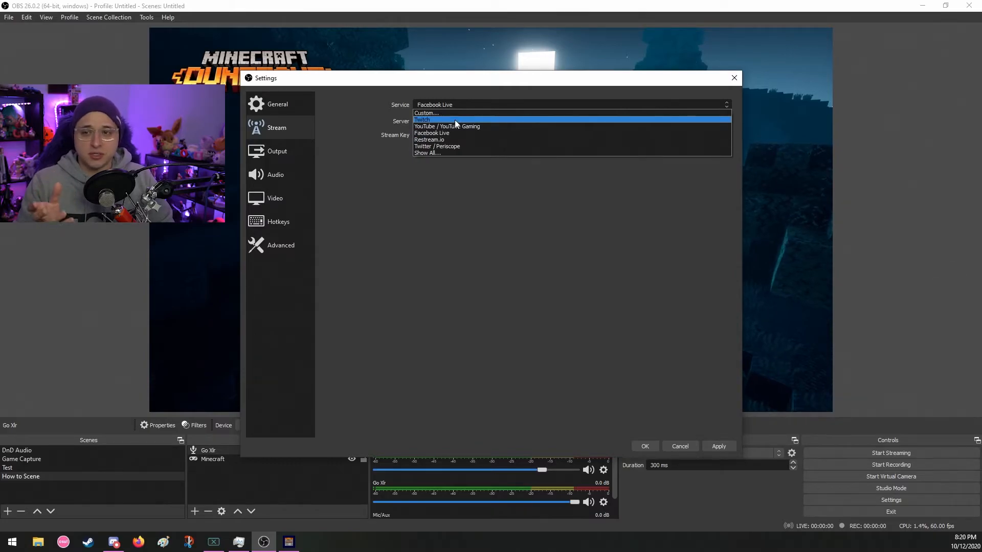
click(456, 120)
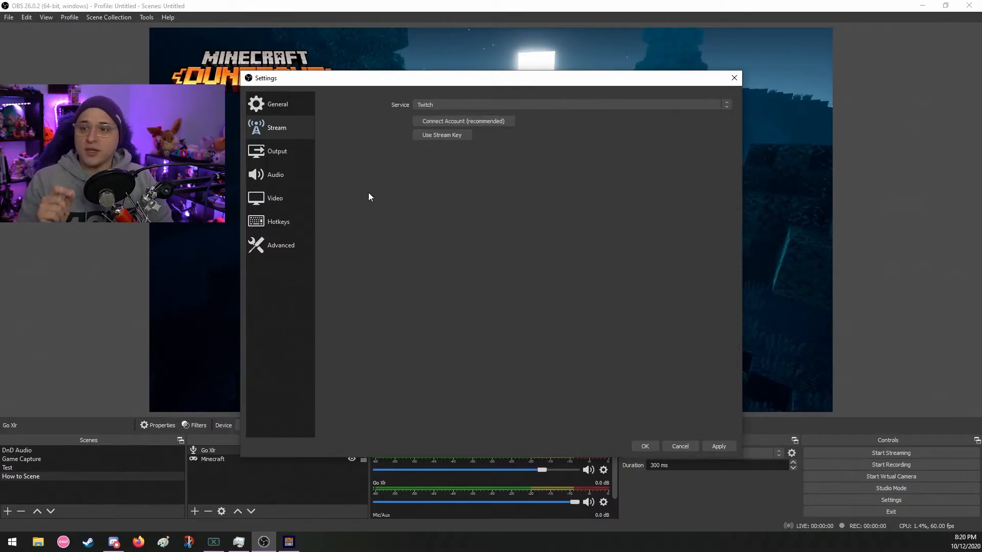
- In the output settings, switch the streaming encoder to Hardware (NVENC) and back to Software (x264)
click(282, 151)
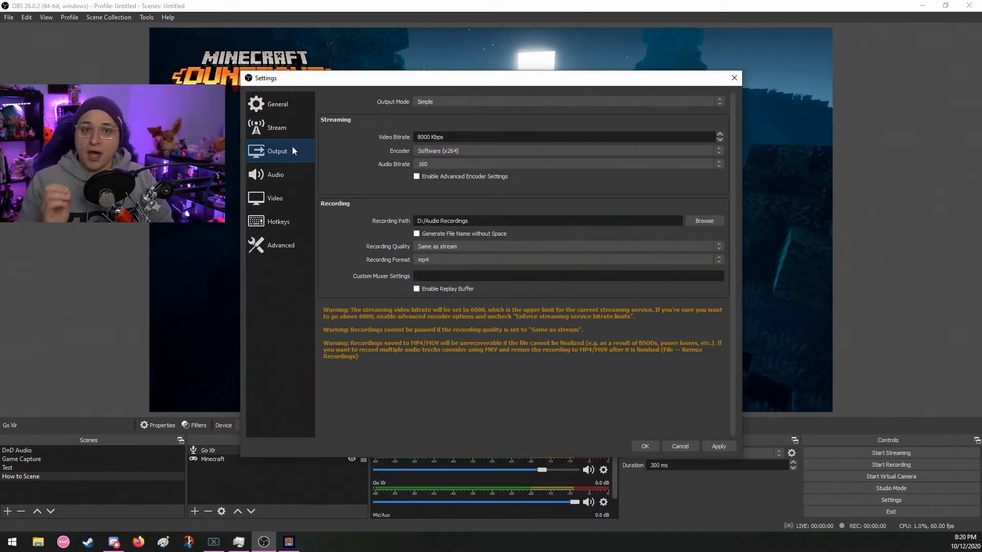
click(471, 149)
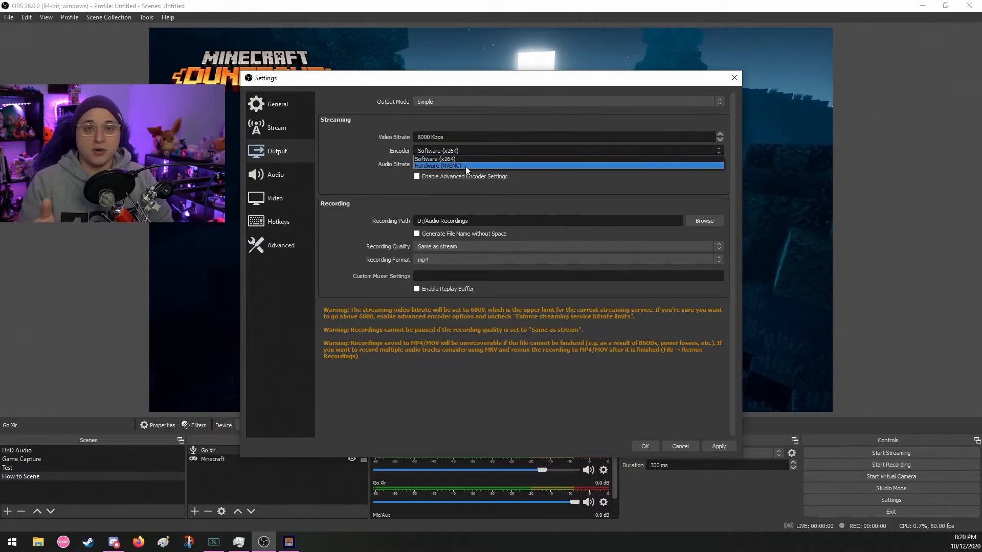
click(465, 165)
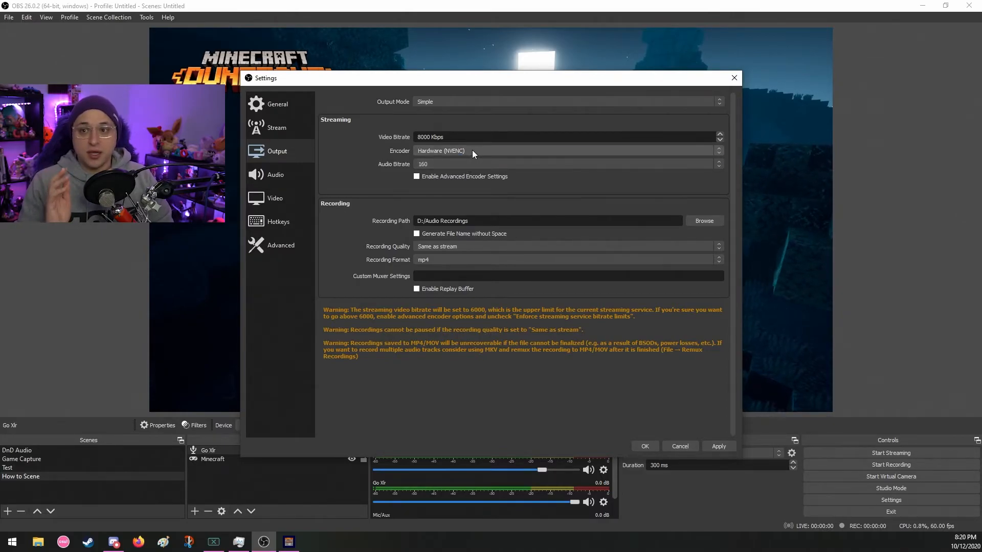
click(472, 149)
click(467, 159)
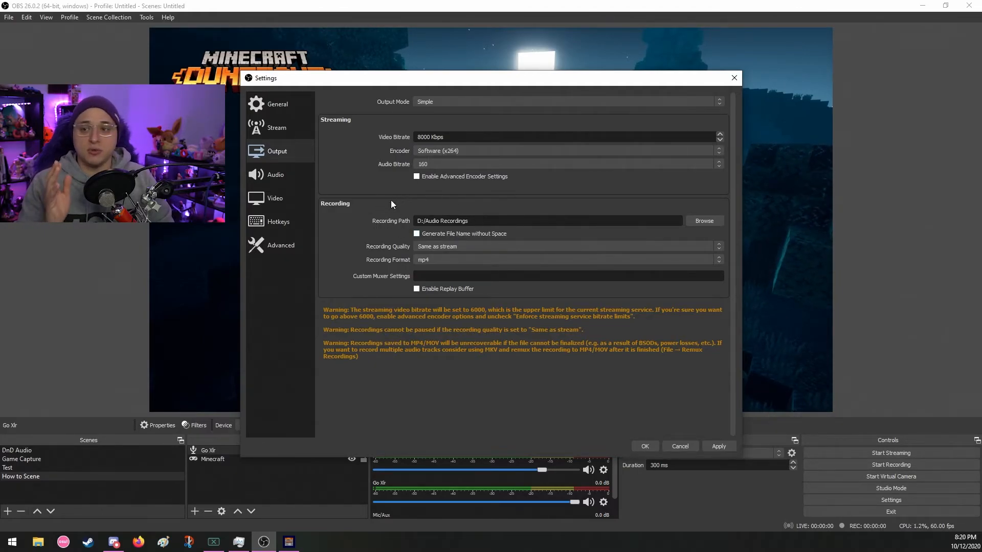
- Switch the recording format to mkv and back to mp4
click(456, 259)
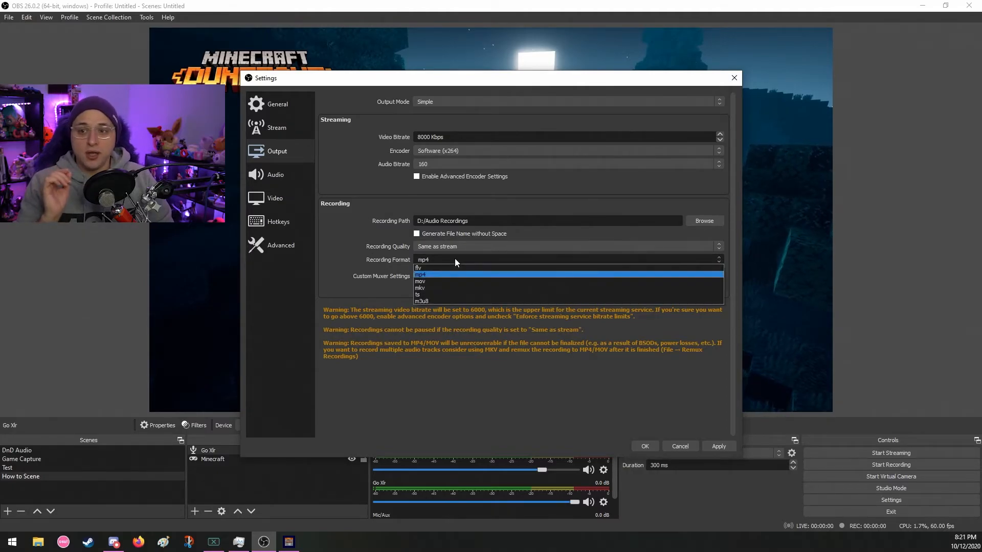
click(428, 287)
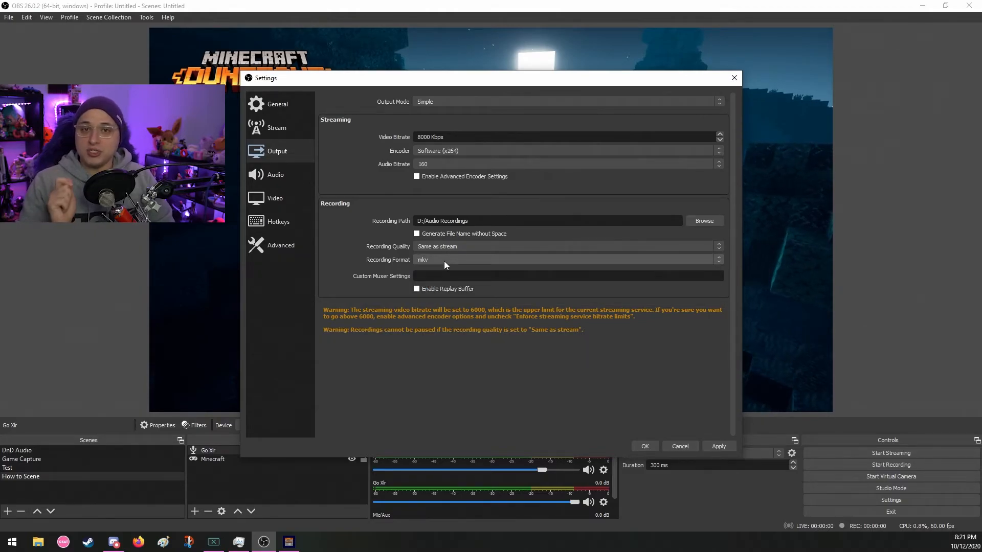
click(444, 261)
click(434, 274)
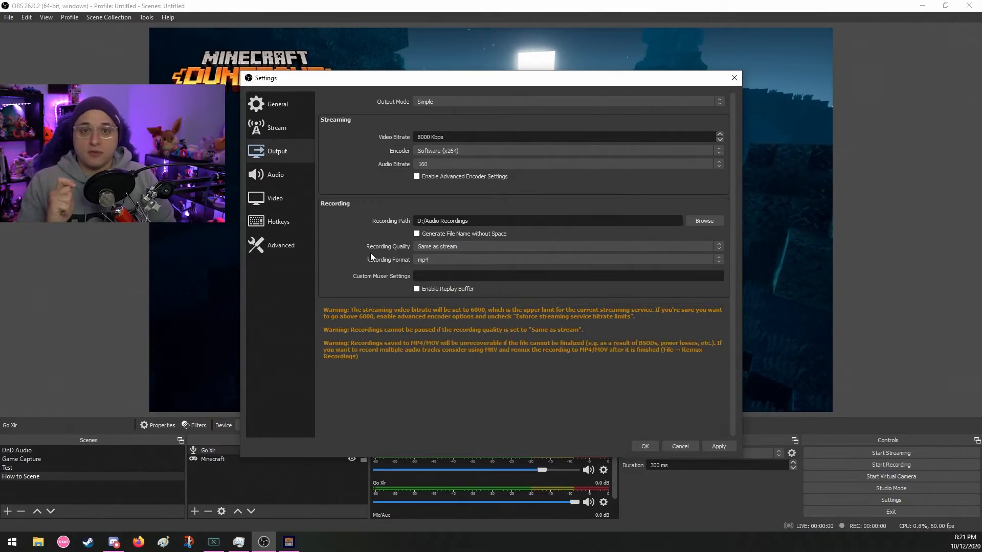